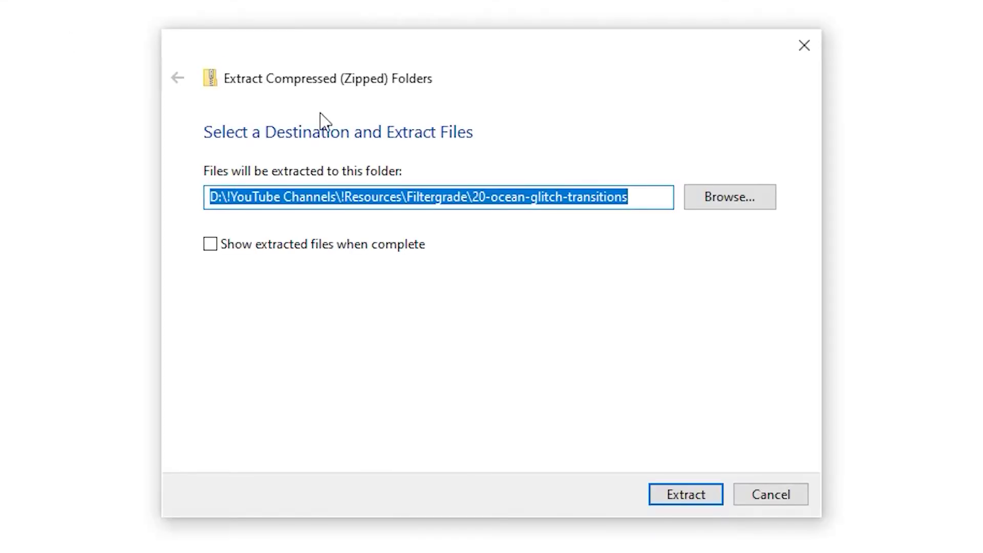
# Step: Extract the glitch transition pack and open the extracted transitions folder
pyautogui.click(685, 497)
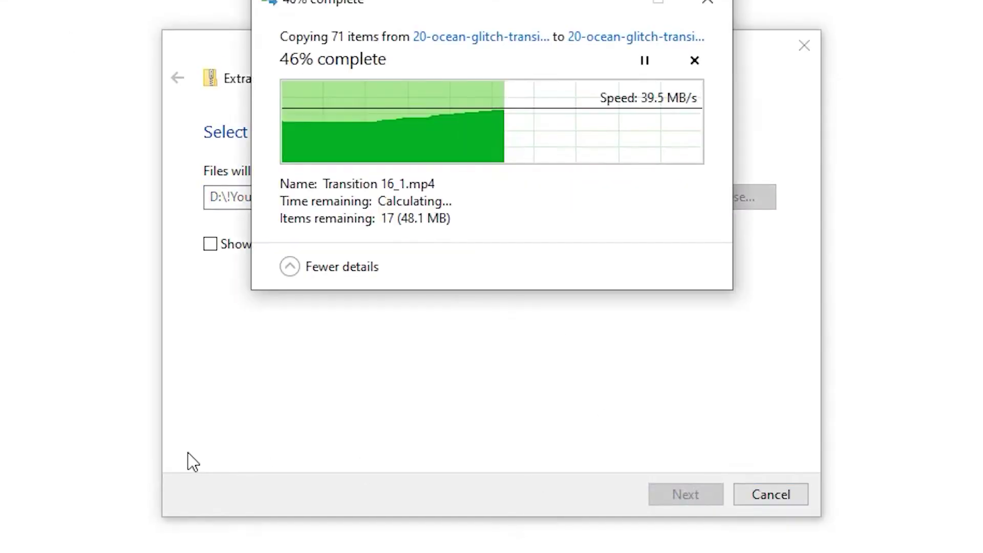
pyautogui.doubleClick(35, 81)
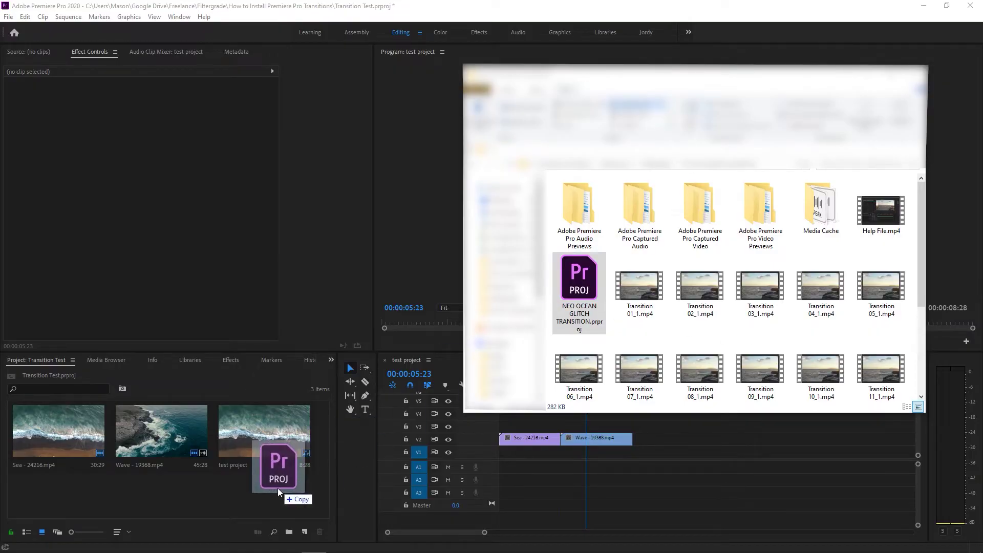
# Step: Import the entire NEO OCEAN GLITCH TRANSITION.prproj project and open its 01 Transition bin
pyautogui.moveTo(579, 292); pyautogui.dragTo(276, 490)
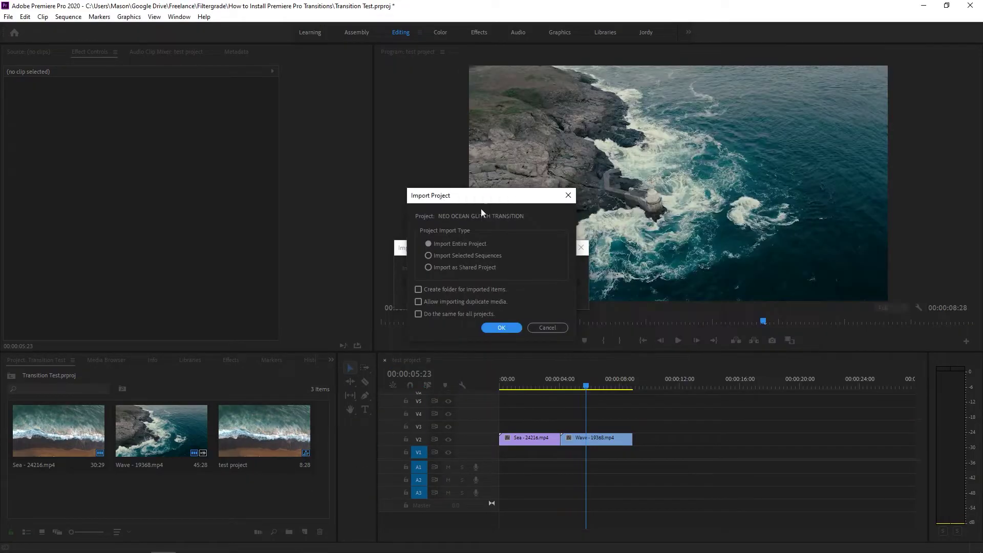
pyautogui.click(509, 325)
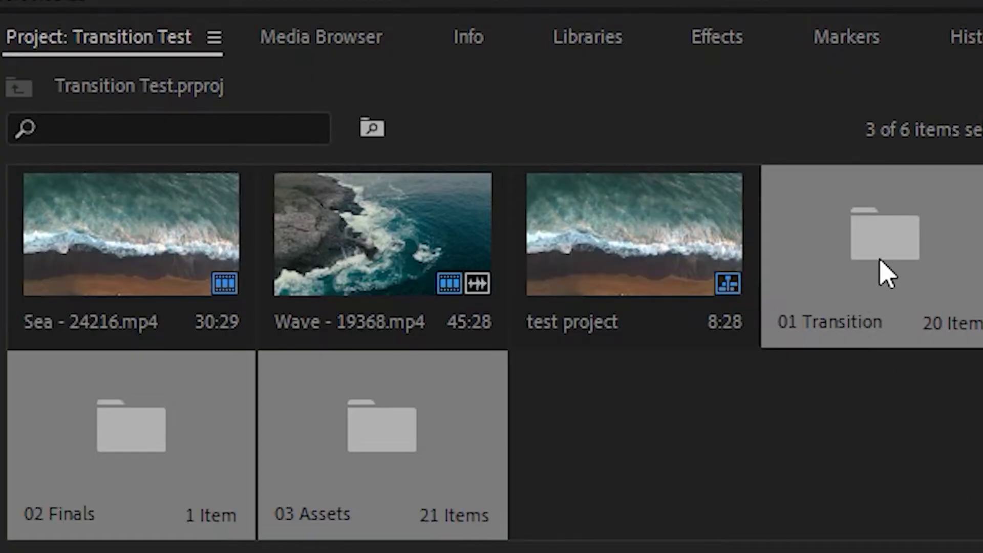
pyautogui.doubleClick(883, 273)
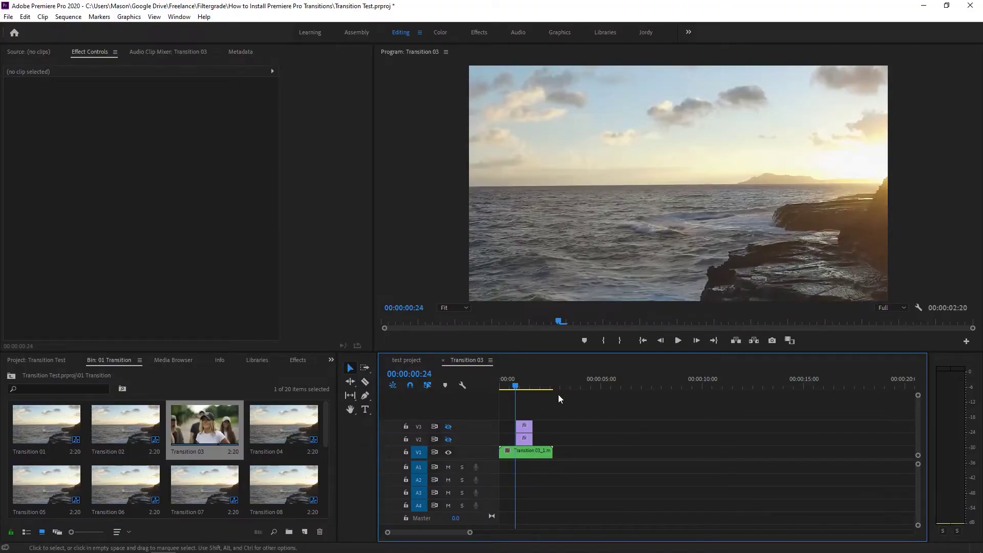
# Step: Preview Transition 03, then place it on the test timeline near 12 seconds
pyautogui.press('space')
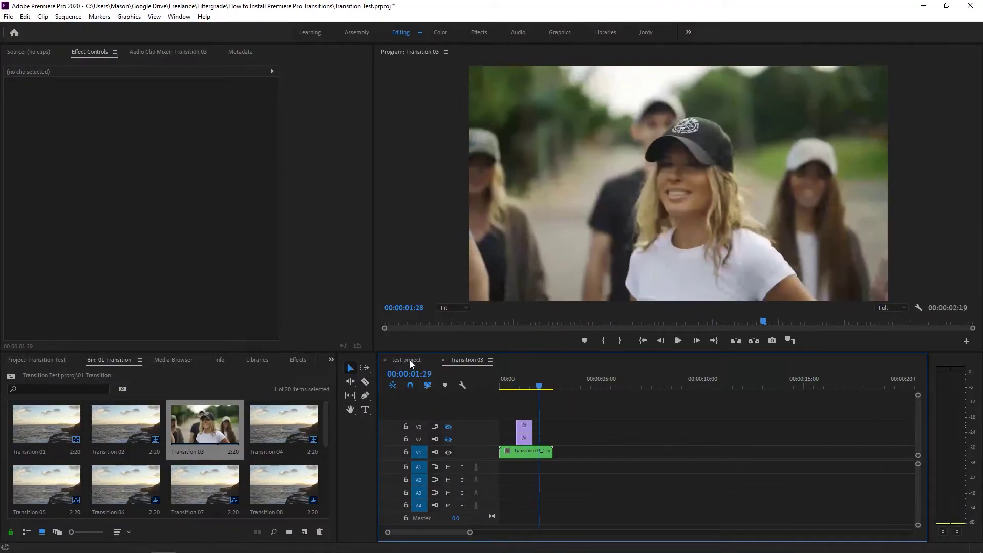
pyautogui.click(406, 360)
pyautogui.moveTo(204, 424); pyautogui.dragTo(671, 448)
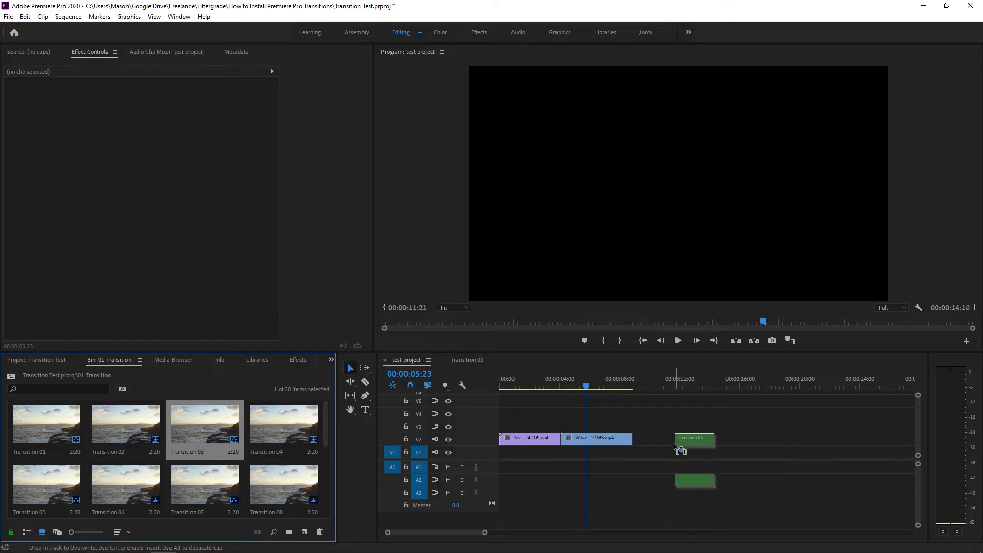
pyautogui.moveTo(673, 387); pyautogui.dragTo(729, 392)
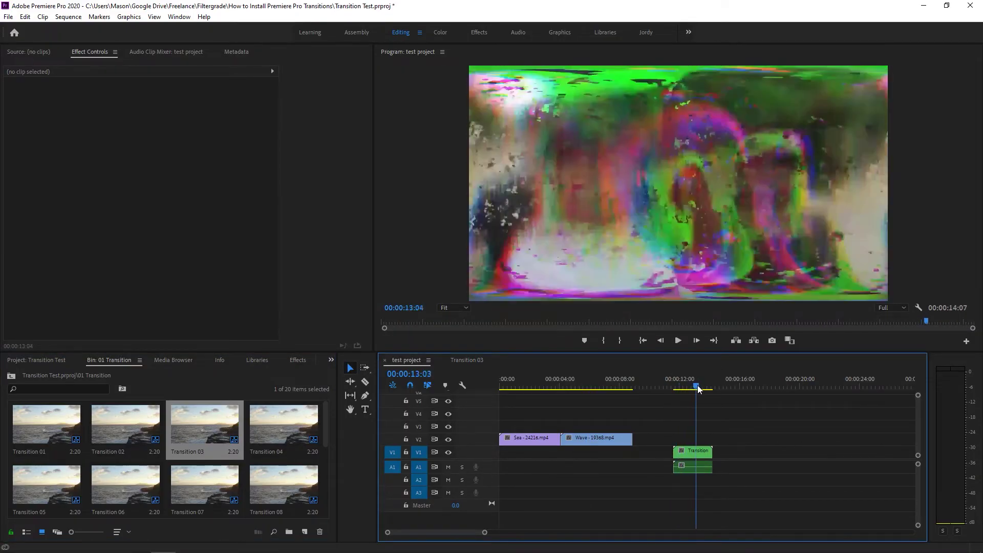
pyautogui.click(687, 453)
# Step: Delete the nested clip and re-add Transition 03 un-nested above the Sea/Wave cut
pyautogui.press('Delete')
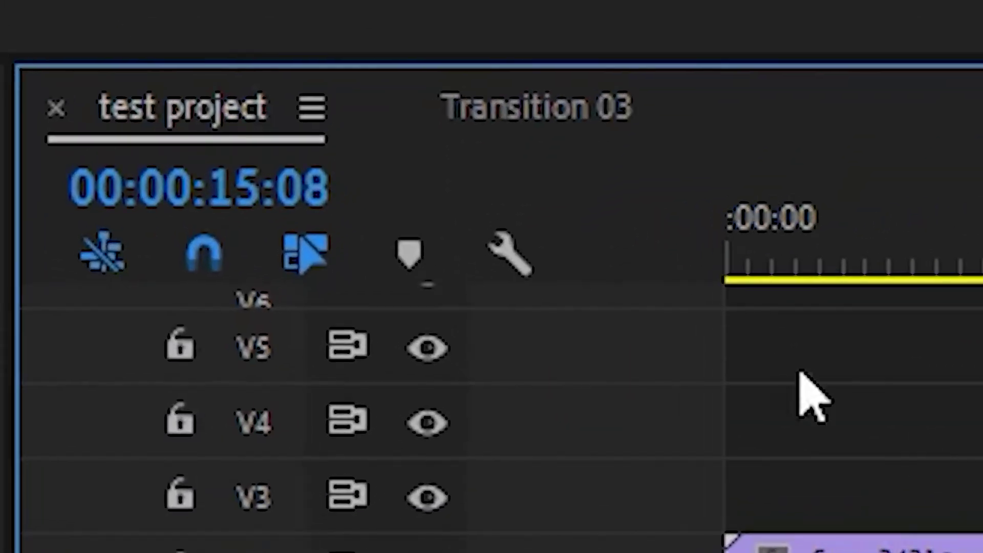
pyautogui.click(140, 252)
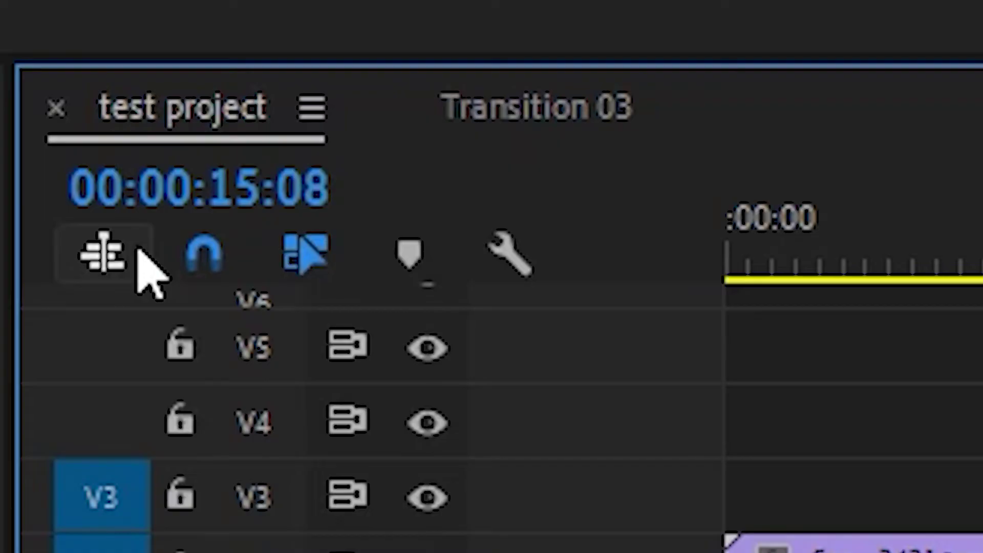
pyautogui.moveTo(187, 160); pyautogui.dragTo(581, 254)
# Step: Align both Transition 03 layers over the Sea/Wave cut and play it back
pyautogui.click(539, 381)
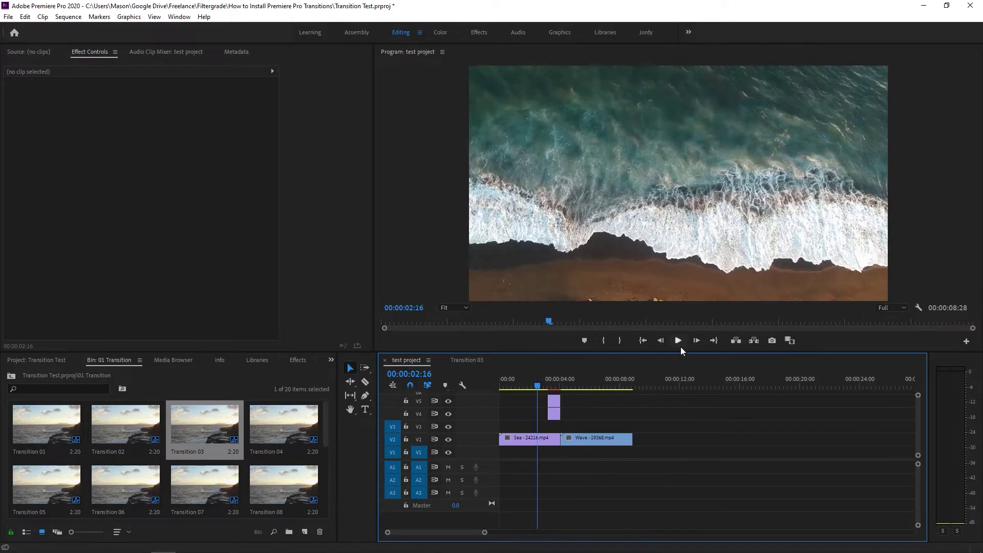
pyautogui.click(554, 381)
pyautogui.moveTo(543, 400); pyautogui.dragTo(570, 411)
pyautogui.click(543, 381)
pyautogui.click(680, 340)
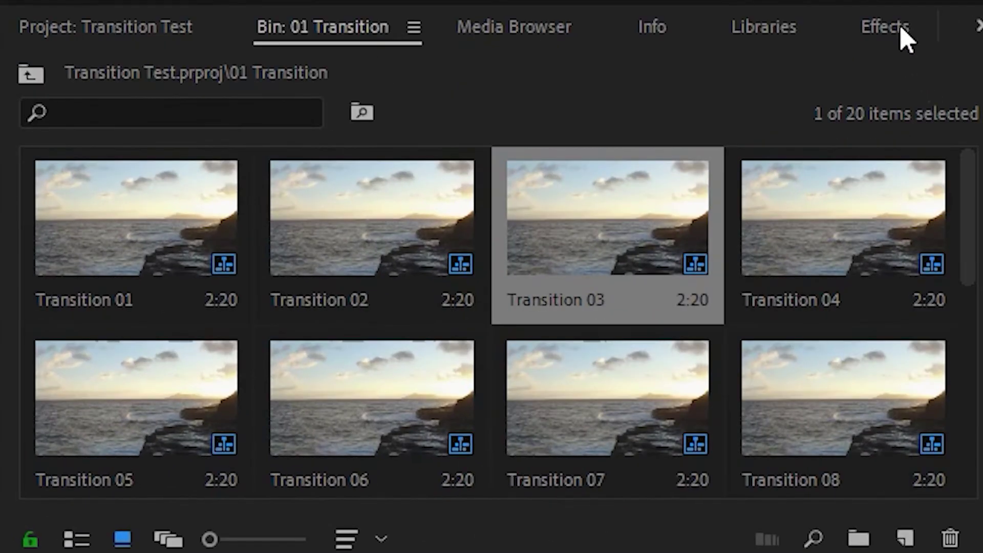
# Step: Import the Glitch Transition Pack preset file into Effects Presets
pyautogui.click(904, 39)
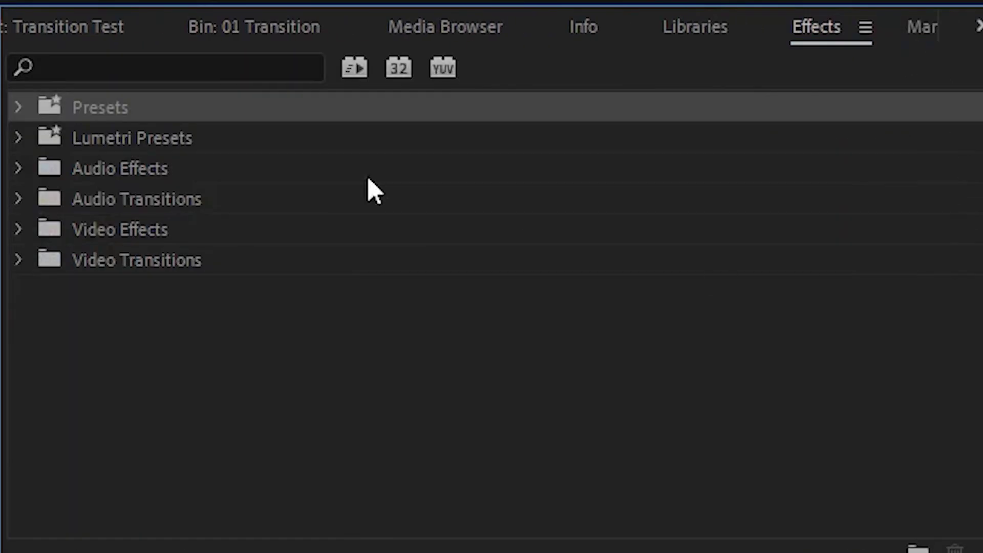
pyautogui.rightClick(118, 122)
pyautogui.click(271, 211)
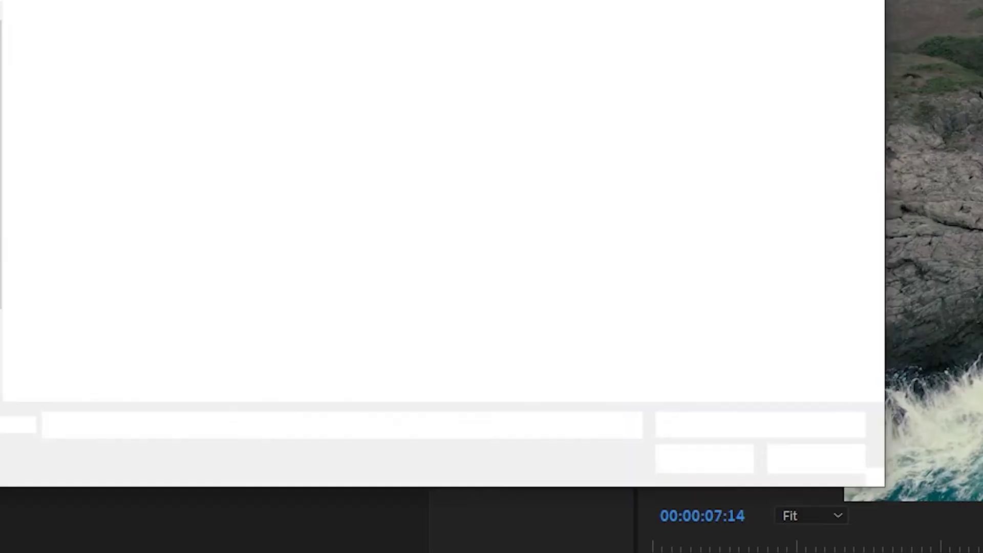
pyautogui.doubleClick(198, 59)
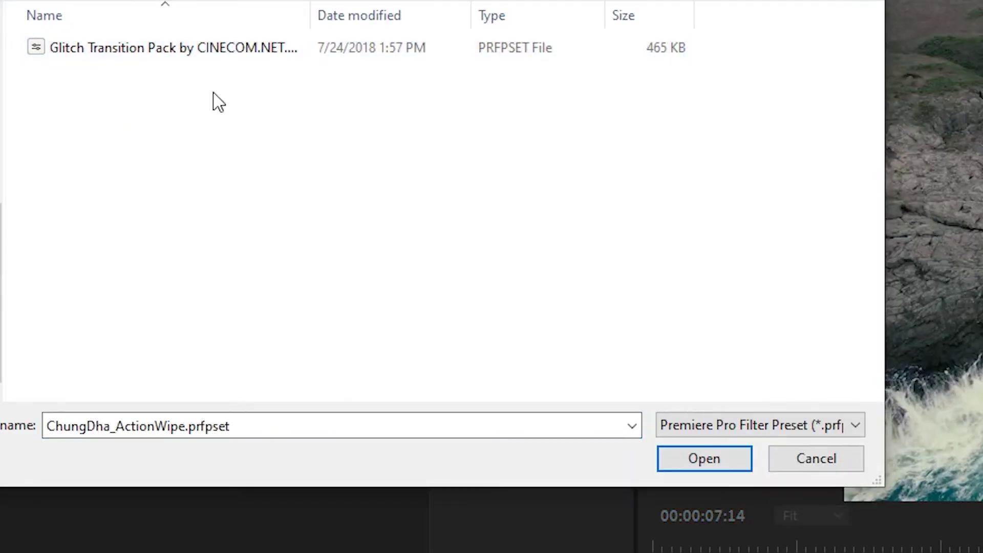
pyautogui.click(202, 60)
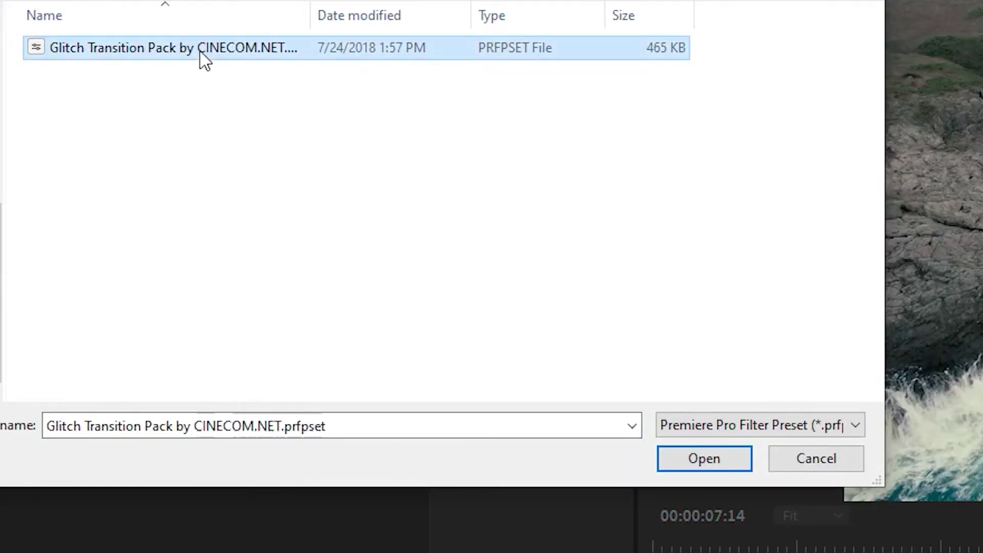
pyautogui.click(697, 469)
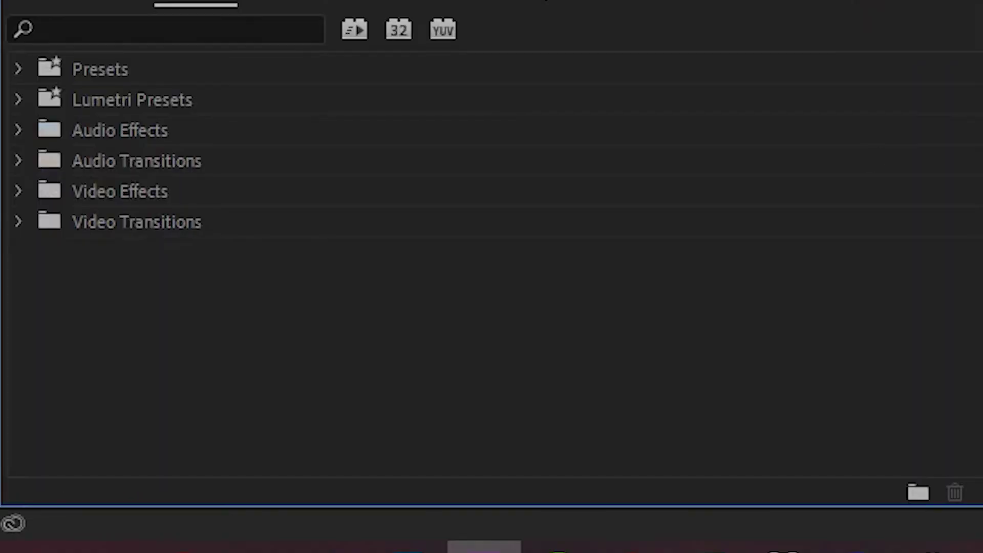
# Step: Apply the Data Moshing preset from 20 GLITCH TRANSITIONS at the Sea/Wave cut and preview
pyautogui.click(19, 71)
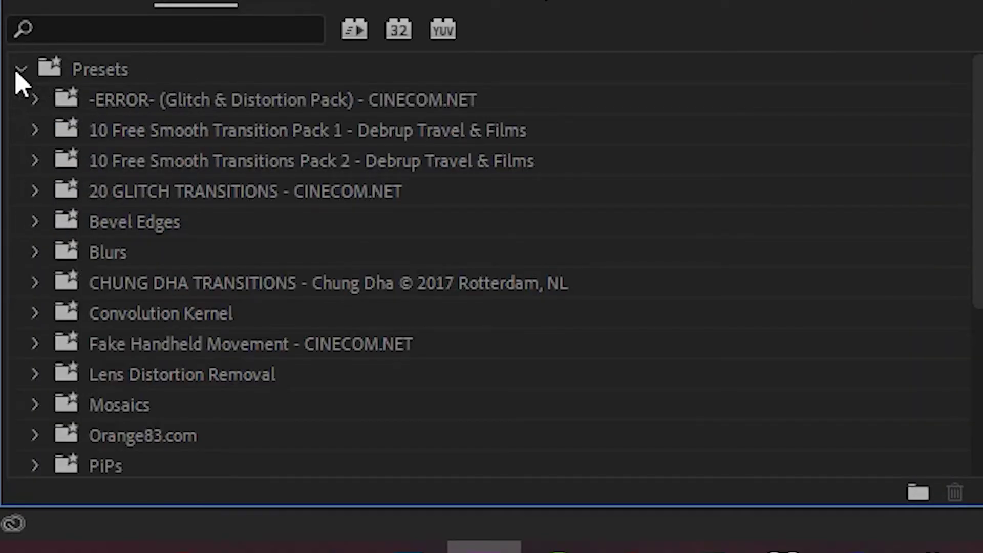
pyautogui.click(36, 191)
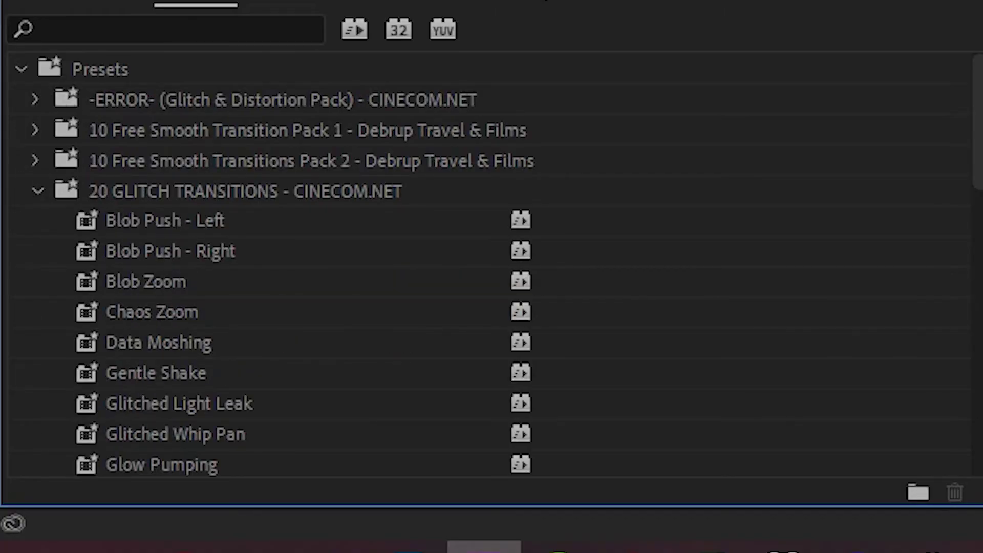
pyautogui.moveTo(158, 343)
pyautogui.mouseDown()
pyautogui.moveTo(634, 445)
pyautogui.moveTo(623, 444)
pyautogui.mouseUp()
pyautogui.click(543, 380)
pyautogui.press('space')
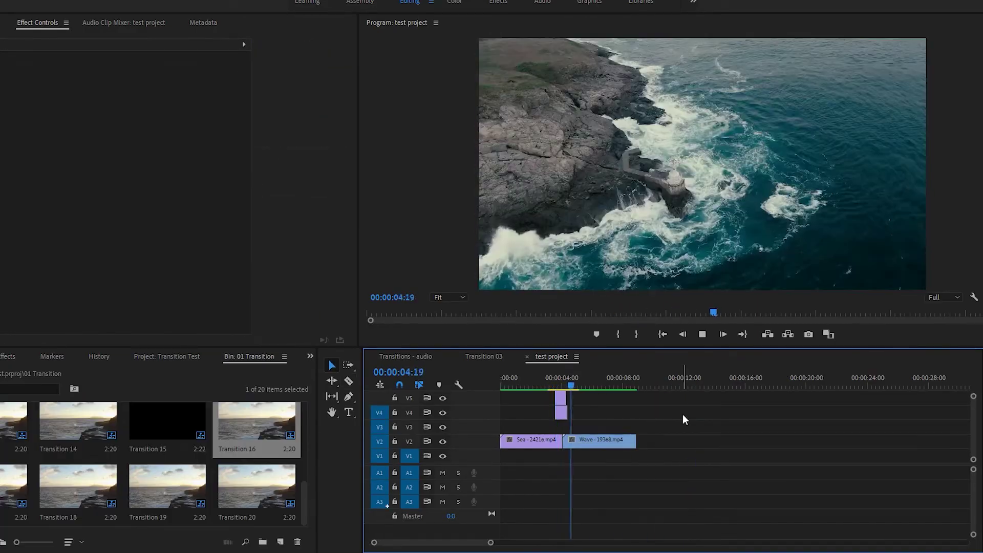
pyautogui.click(551, 378)
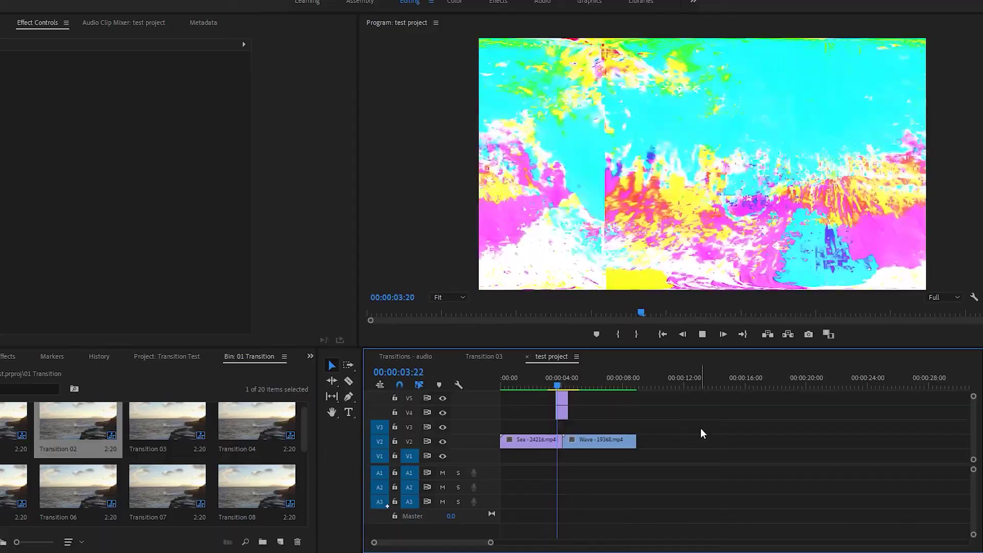